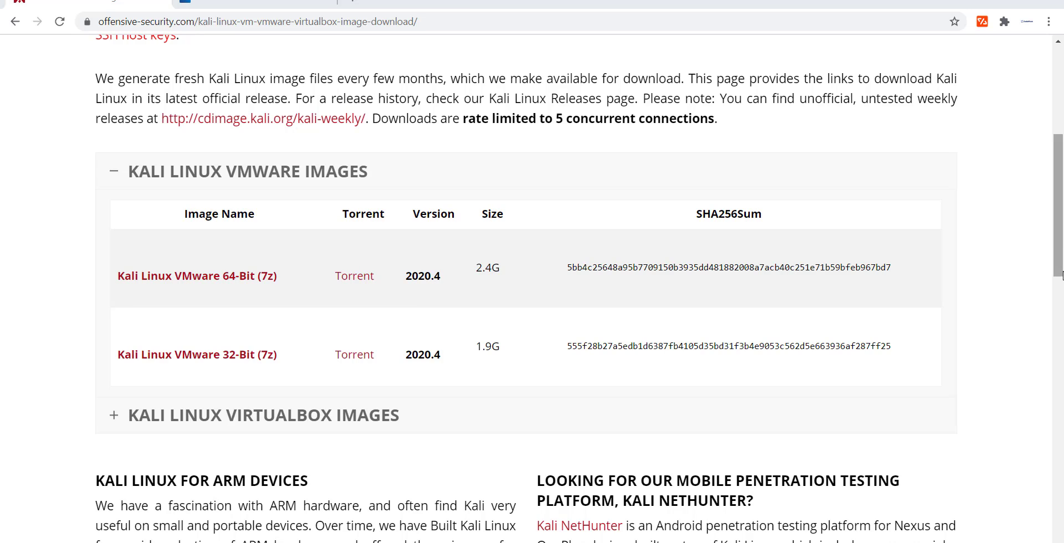
# Review the Kali Linux VMware image downloads and the default login note on the Offensive Security page.
pyautogui.moveTo(1063, 254); pyautogui.dragTo(1063, 173)
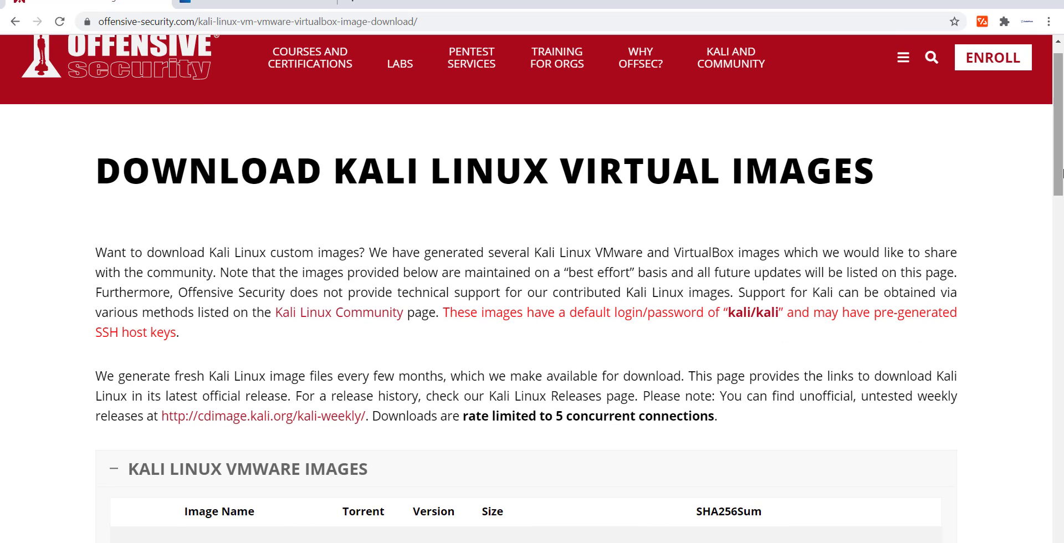
pyautogui.rightClick(1062, 173)
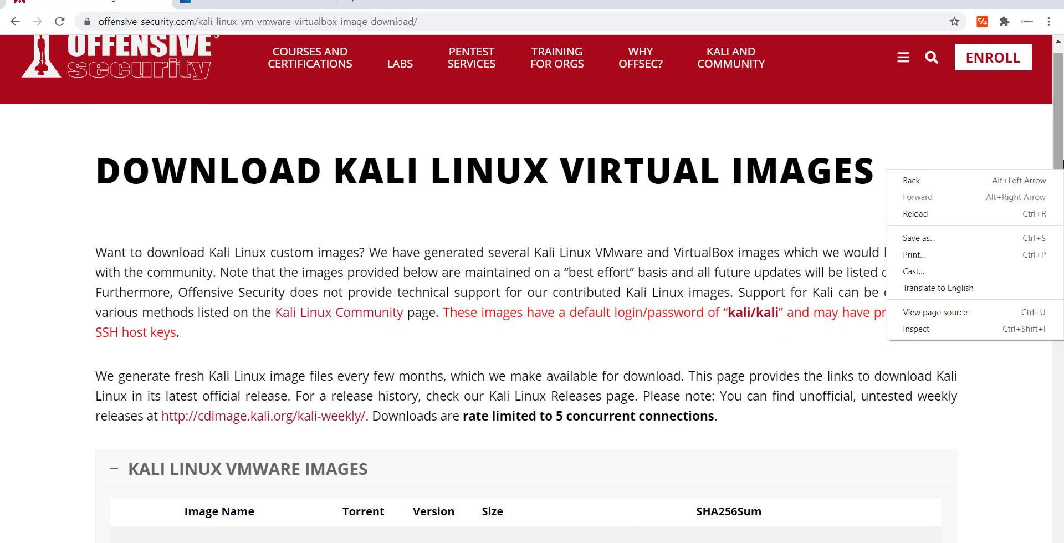
pyautogui.press('Escape')
pyautogui.scroll(-5, 272, 389)
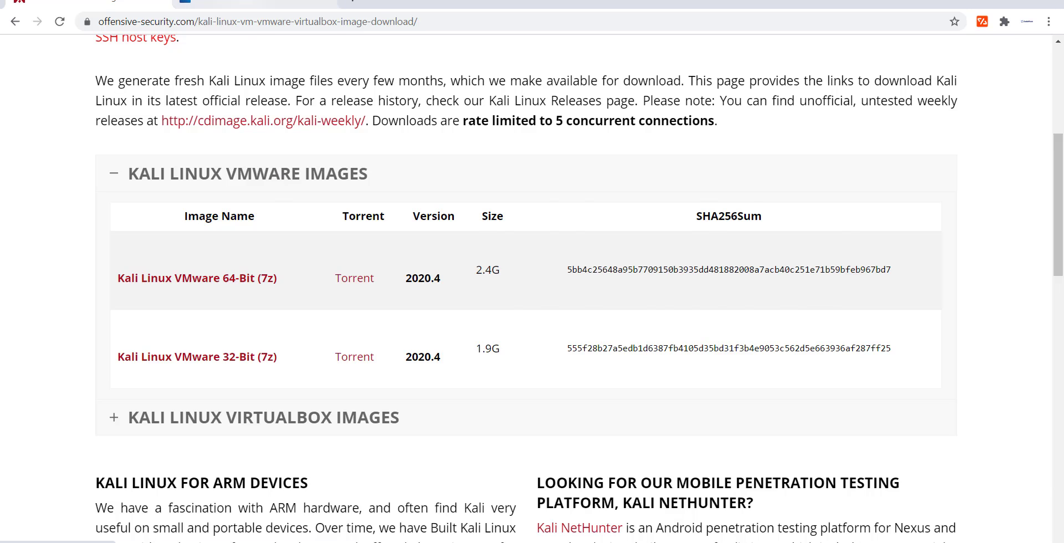
pyautogui.click(255, 3)
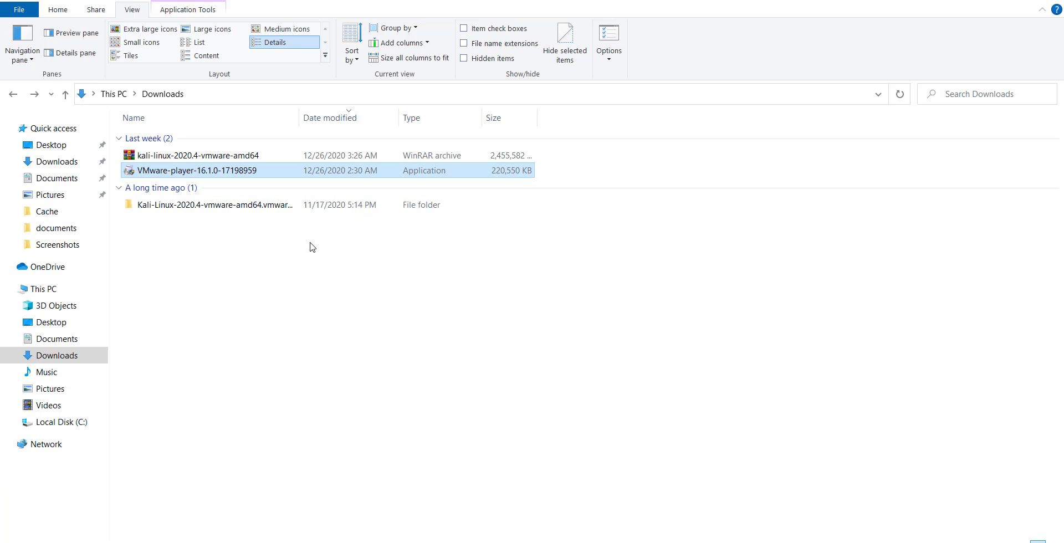
# Launch the VMware-player-16.1.0-17198959 installer from the Downloads folder.
pyautogui.doubleClick(287, 172)
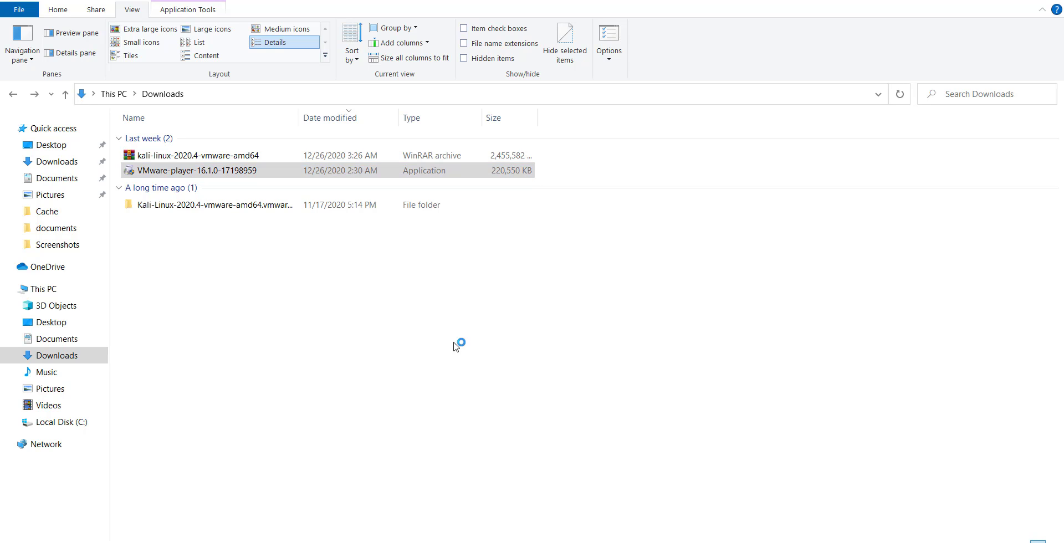
# Check the extraction options of the kali-linux-2020.4-vmware-amd64 archive and examine the contents of the extracted Kali folder.
pyautogui.rightClick(204, 157)
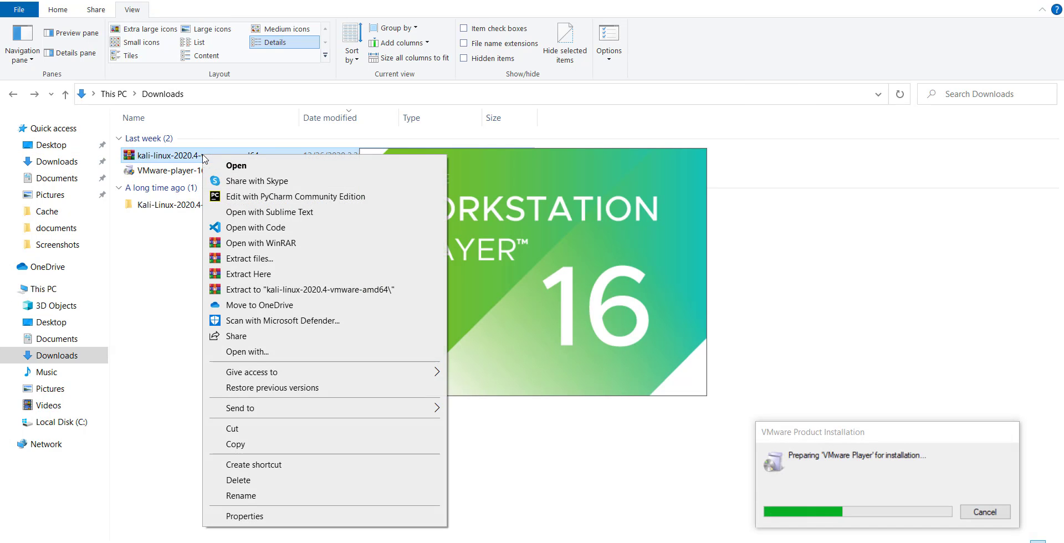
pyautogui.click(146, 263)
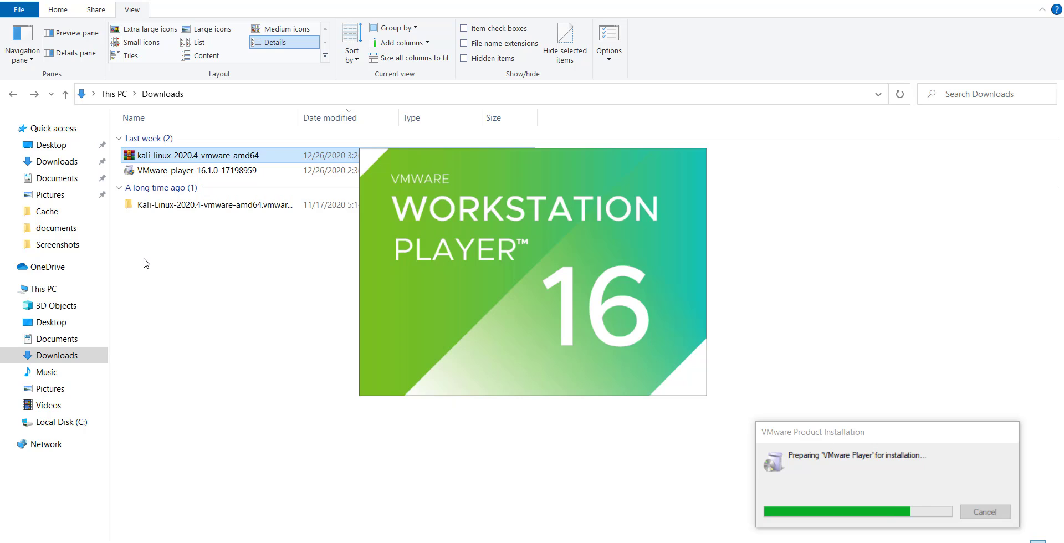
pyautogui.click(196, 203)
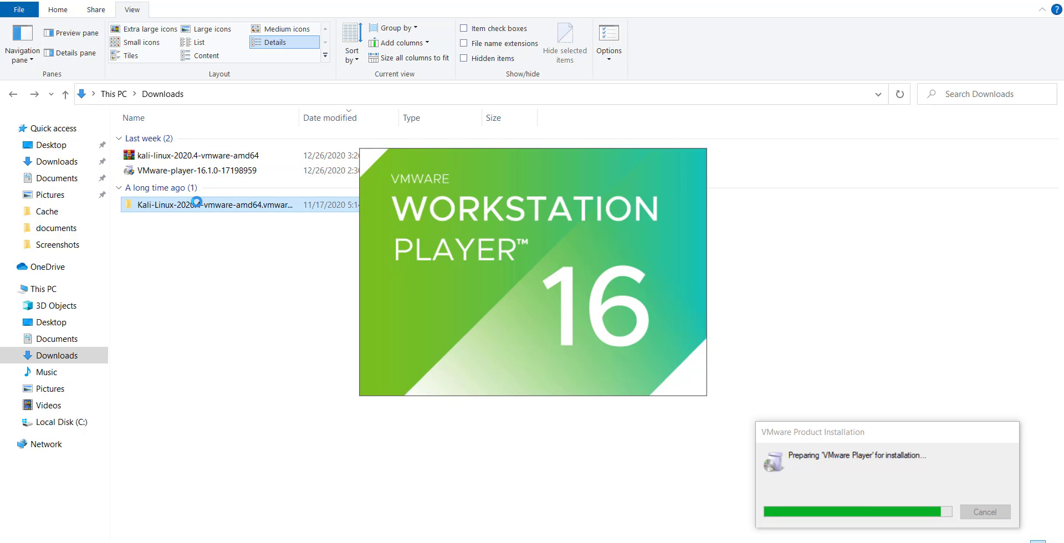
pyautogui.doubleClick(197, 204)
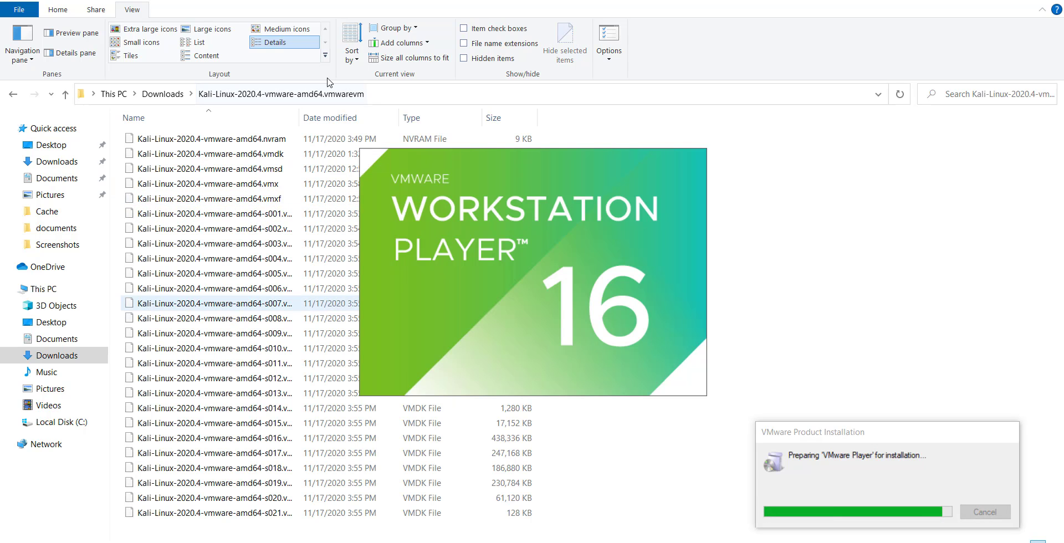
pyautogui.click(15, 94)
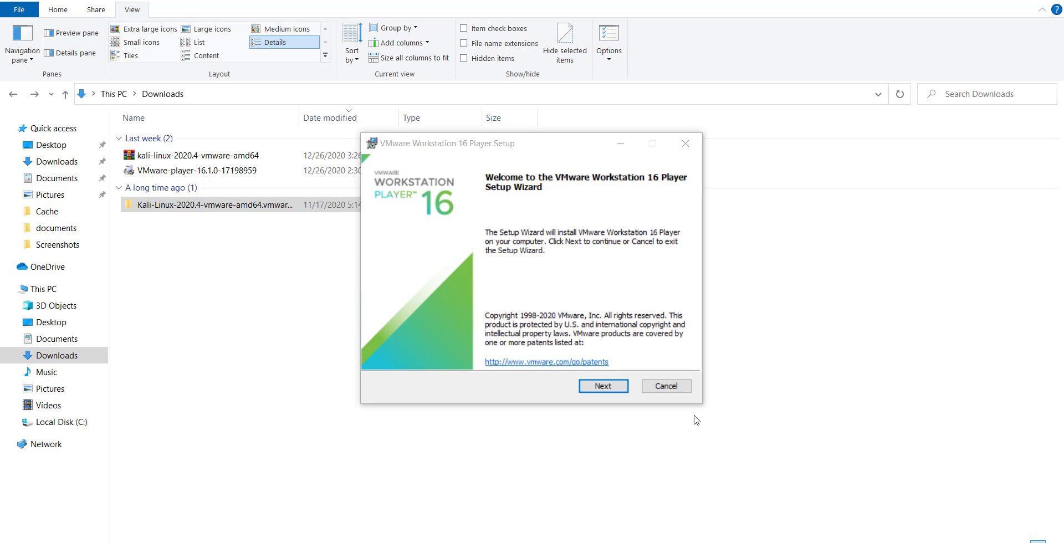
# Accept the VMware Workstation 16 Player license agreement and keep the default installation destination and features.
pyautogui.click(610, 391)
pyautogui.click(610, 391)
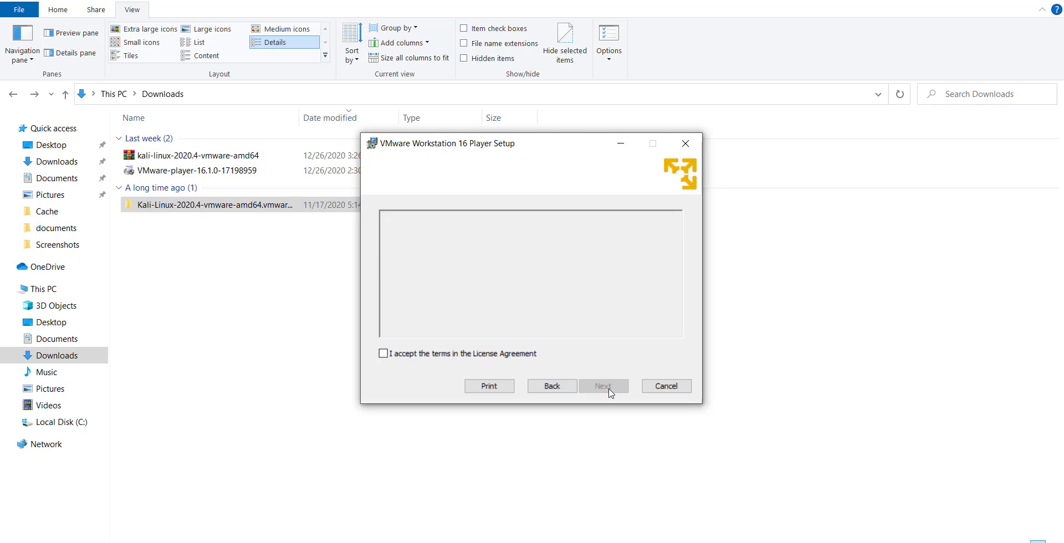
pyautogui.click(495, 357)
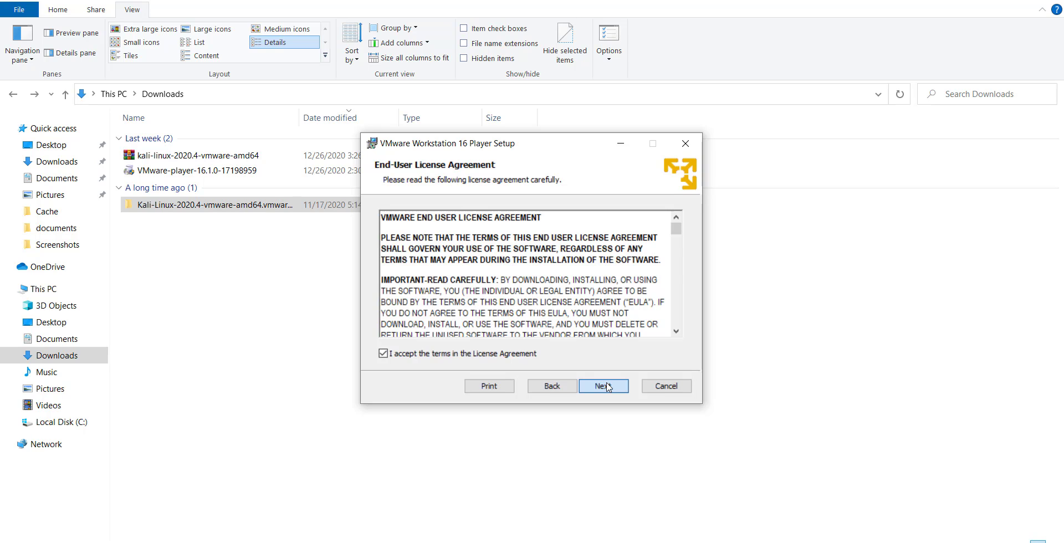
pyautogui.click(606, 386)
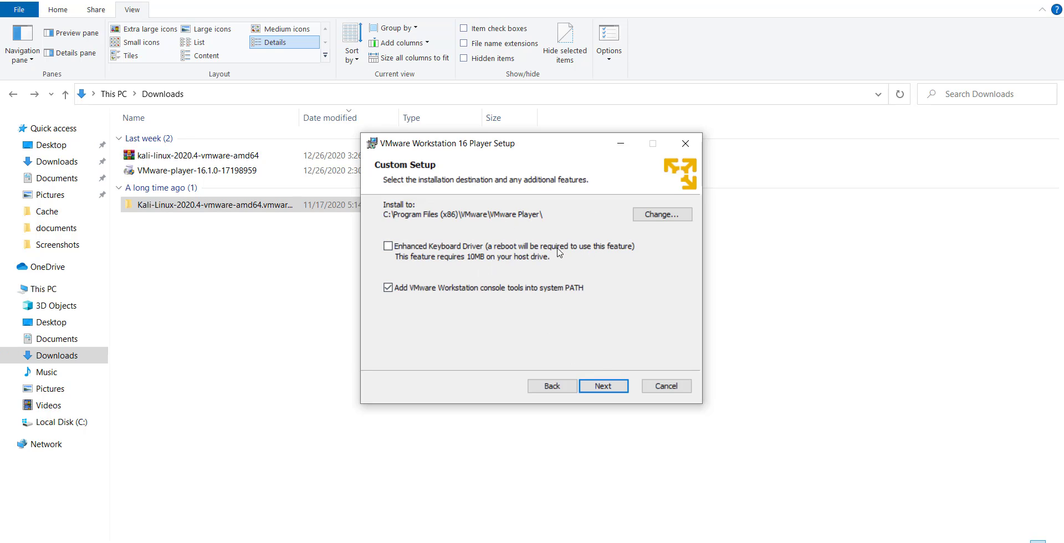
pyautogui.click(619, 389)
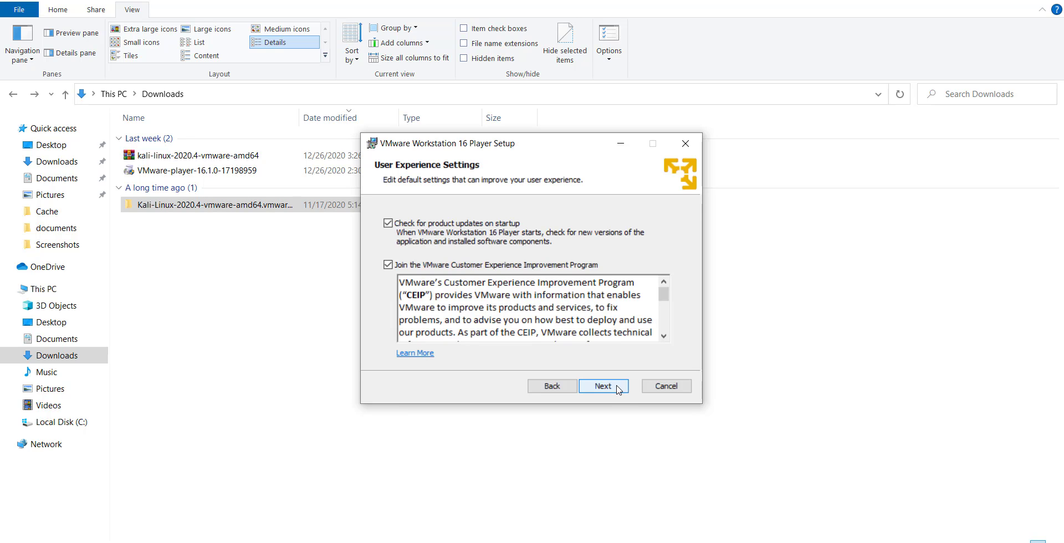
# Opt out of the VMware Customer Experience Improvement Program and turn off the Desktop shortcut.
pyautogui.click(489, 269)
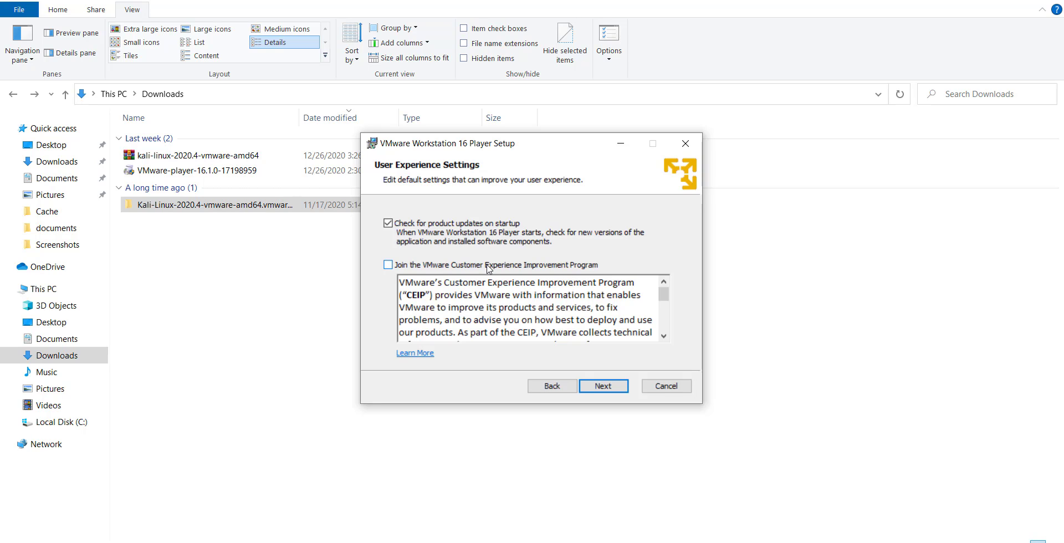
pyautogui.click(608, 386)
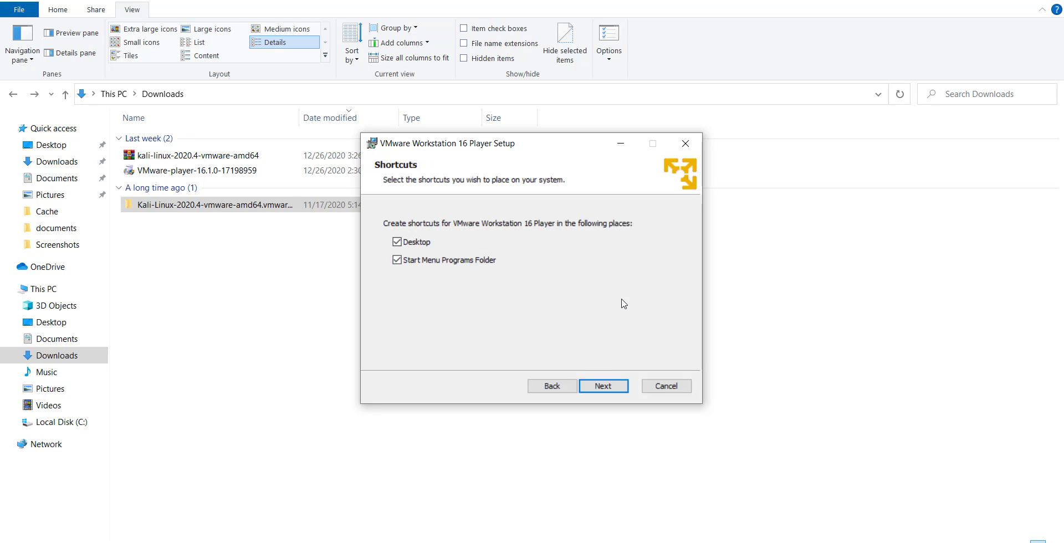
pyautogui.click(414, 244)
# Install VMware Workstation 16 Player and finish the setup wizard.
pyautogui.click(599, 386)
pyautogui.click(599, 386)
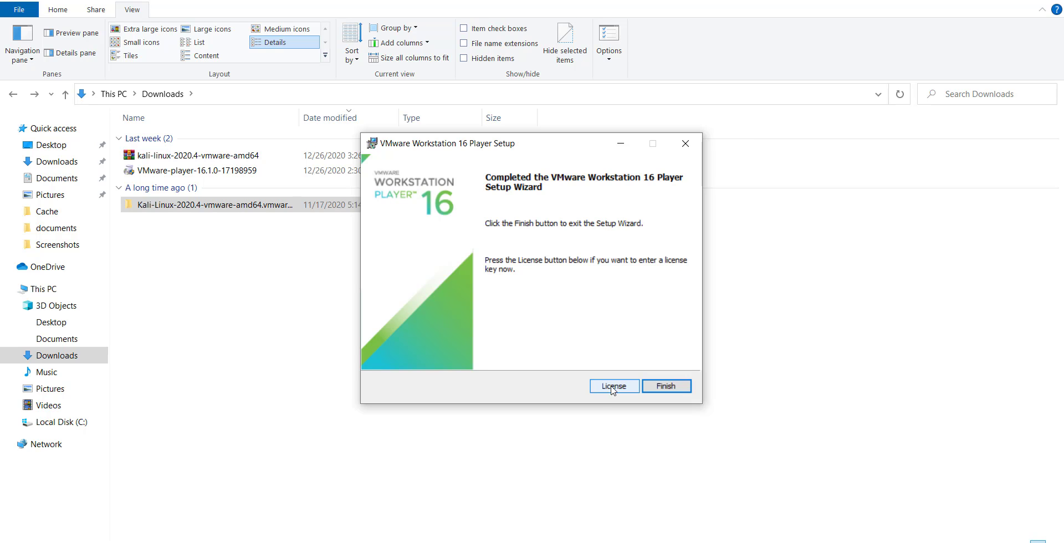
pyautogui.click(656, 387)
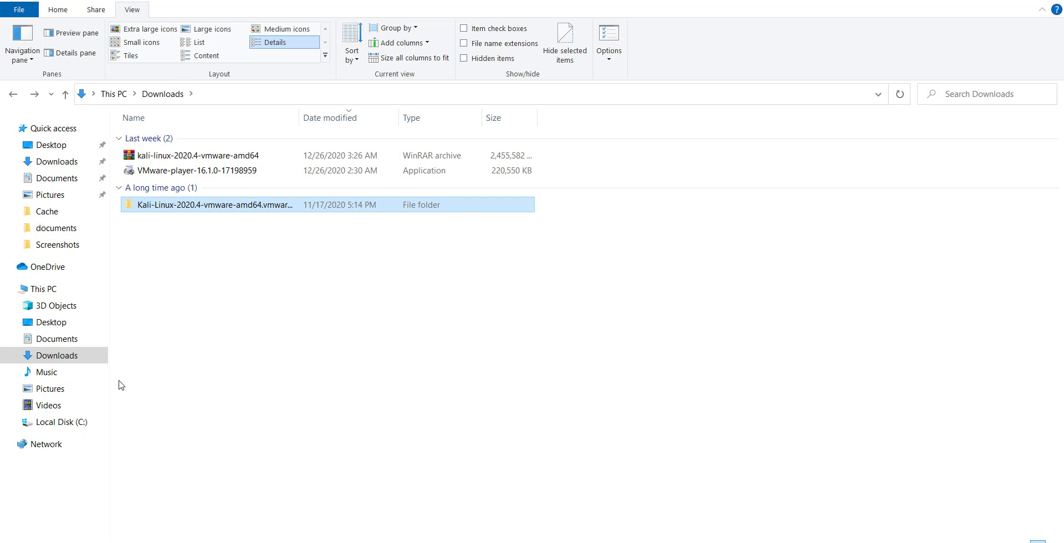
# Look inside the Virtual Machines folder in Documents.
pyautogui.click(78, 340)
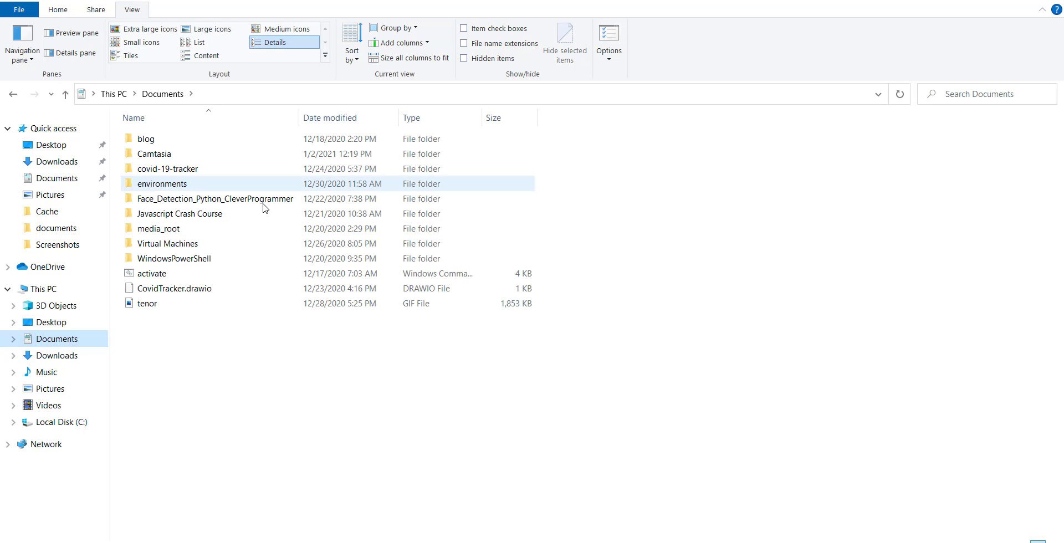
pyautogui.click(178, 247)
pyautogui.doubleClick(178, 247)
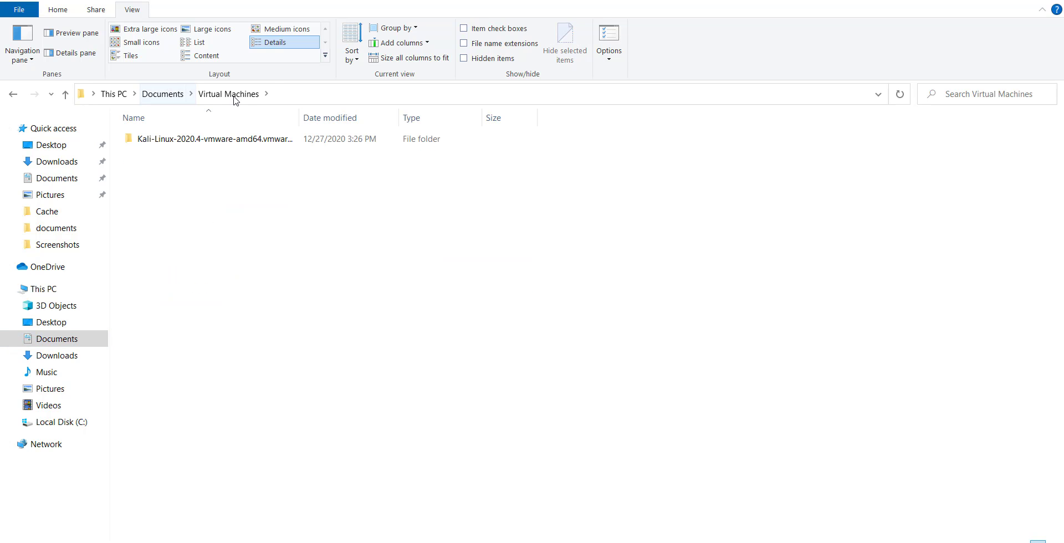
# Copy the extracted Kali-Linux-2020.4-vmware-amd64 folder from Downloads into the Virtual Machines folder in Documents.
pyautogui.click(81, 359)
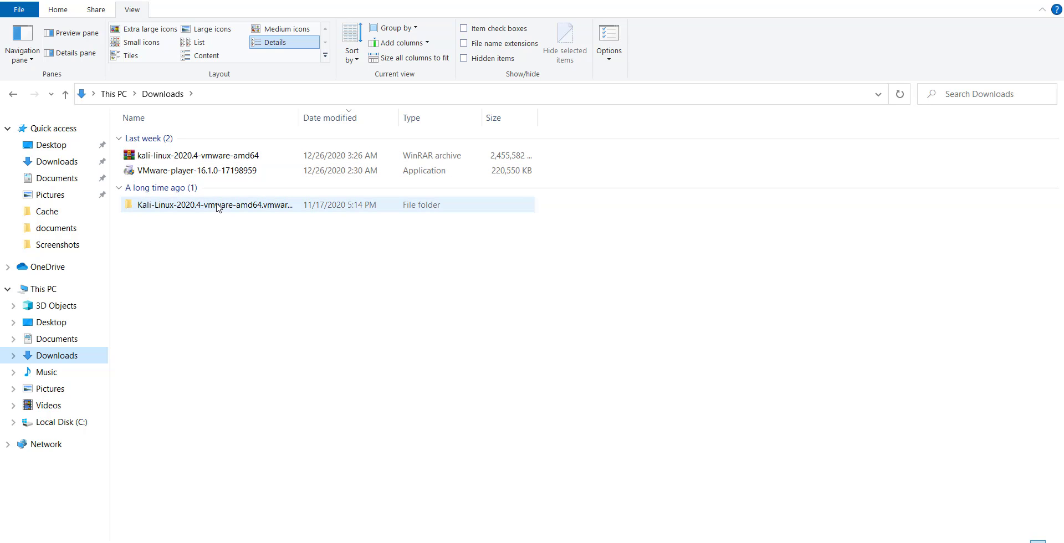
pyautogui.click(216, 207)
pyautogui.rightClick(216, 207)
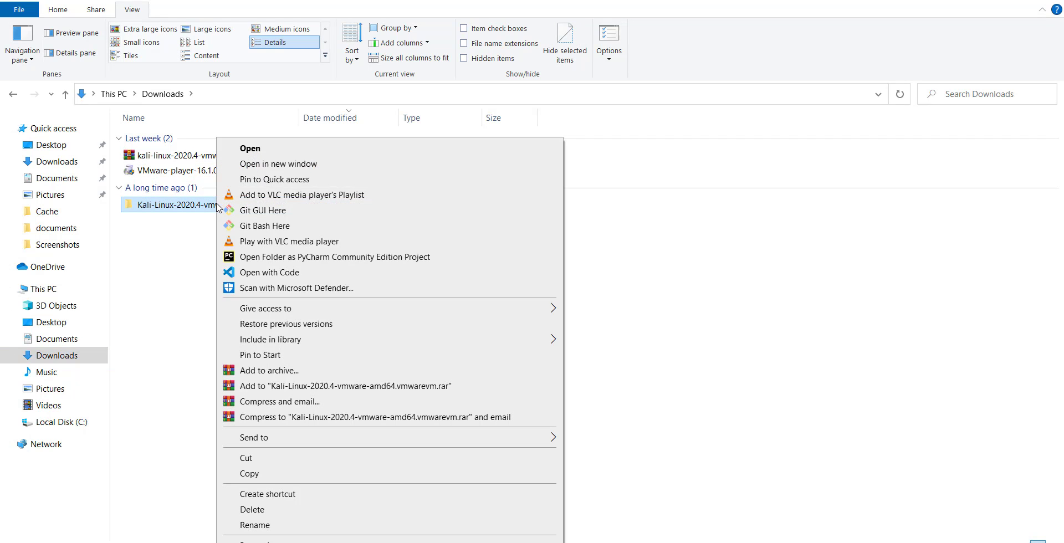
pyautogui.click(275, 474)
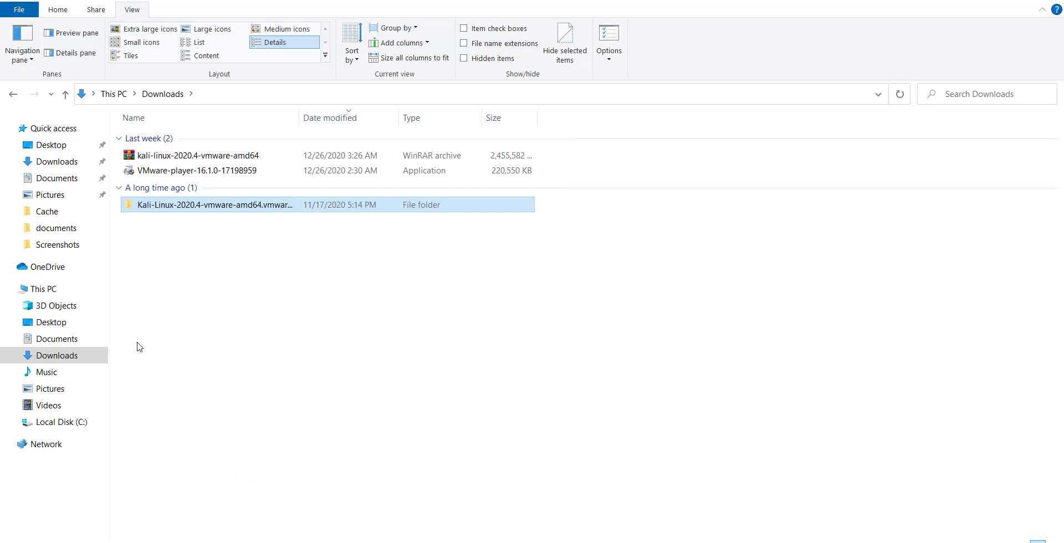
pyautogui.click(86, 344)
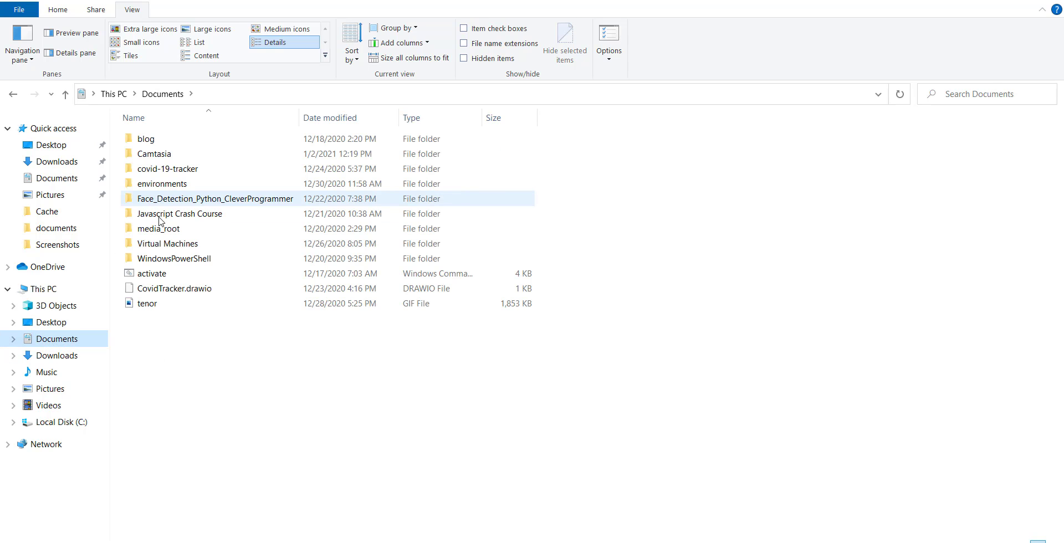
pyautogui.click(170, 243)
pyautogui.press('Return')
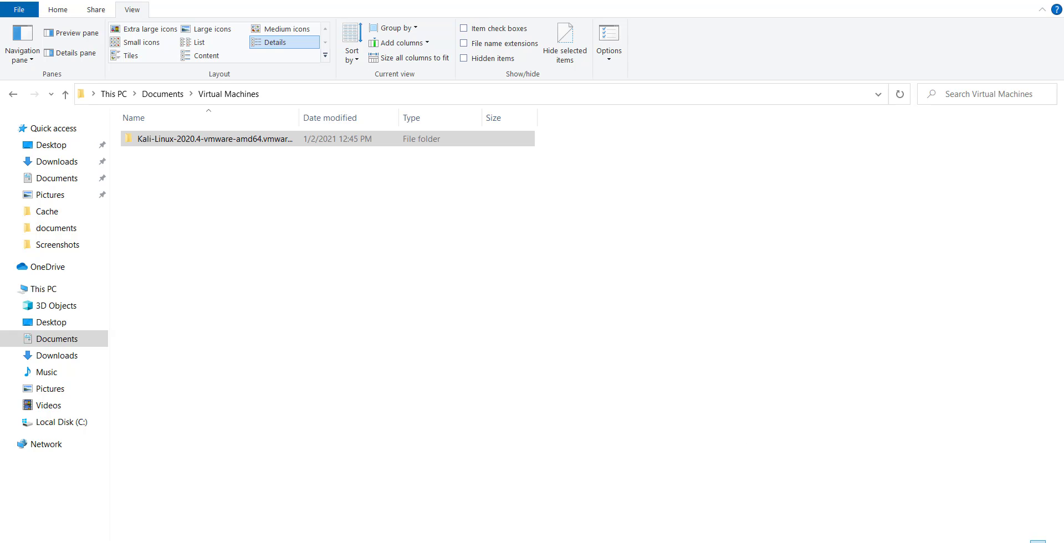
# Switch to VMware Workstation 16 Player and open the Kali-Linux-2020.4-vmware-amd64 virtual machine from the Virtual Machines folder in Documents.
pyautogui.hotkey('alt', 'Tab')
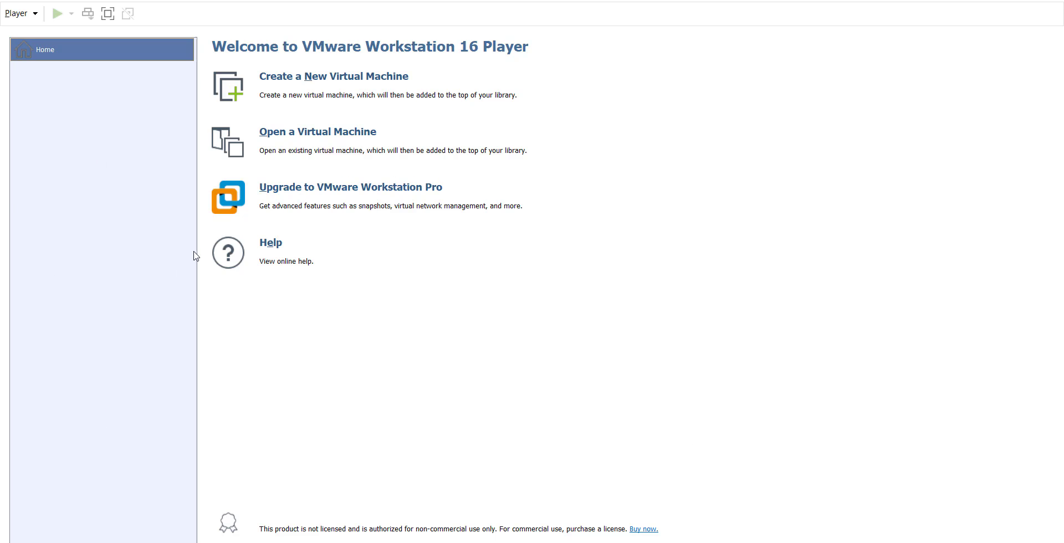
pyautogui.click(26, 15)
pyautogui.moveTo(107, 32)
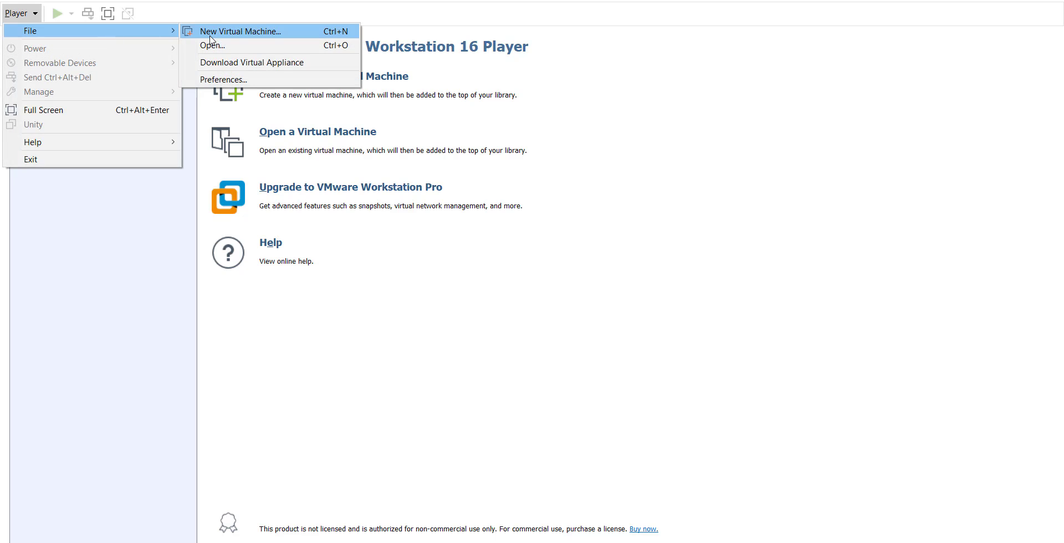
pyautogui.click(236, 48)
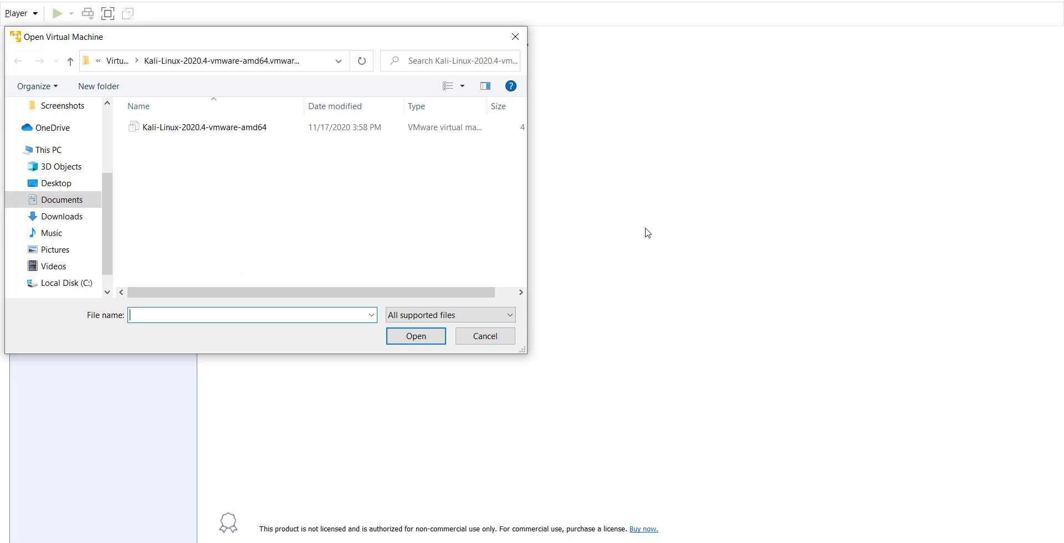
pyautogui.click(97, 202)
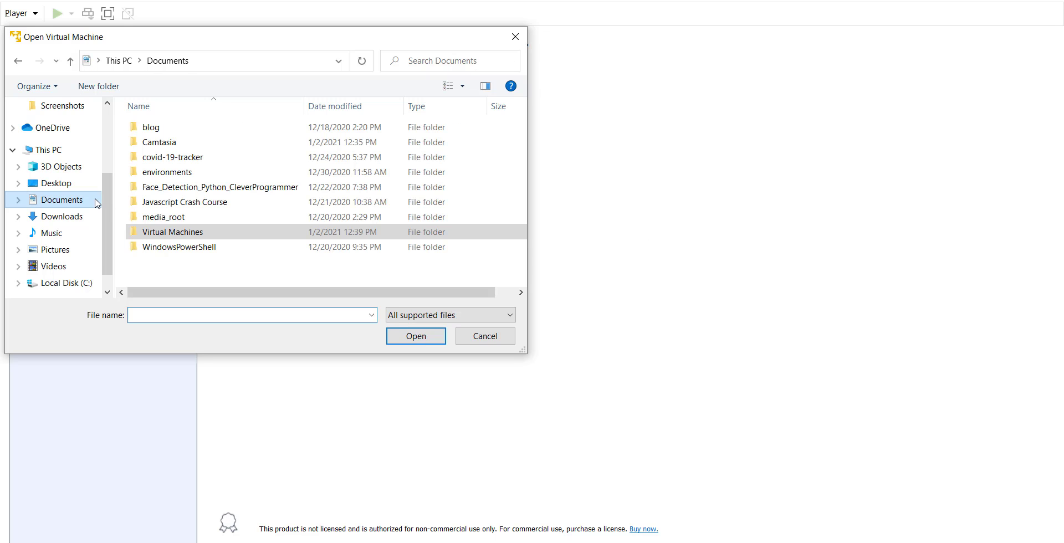
pyautogui.doubleClick(154, 231)
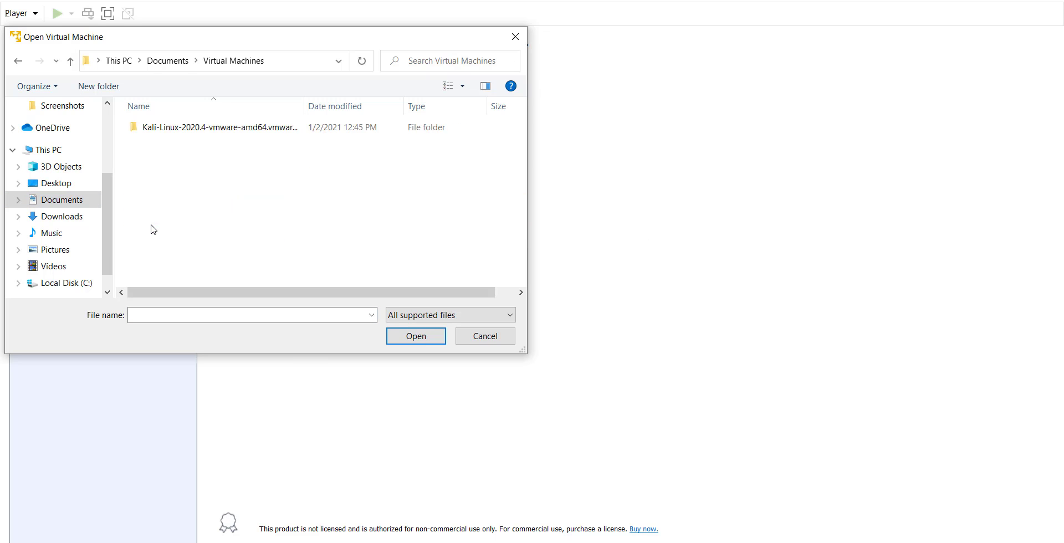
pyautogui.doubleClick(160, 131)
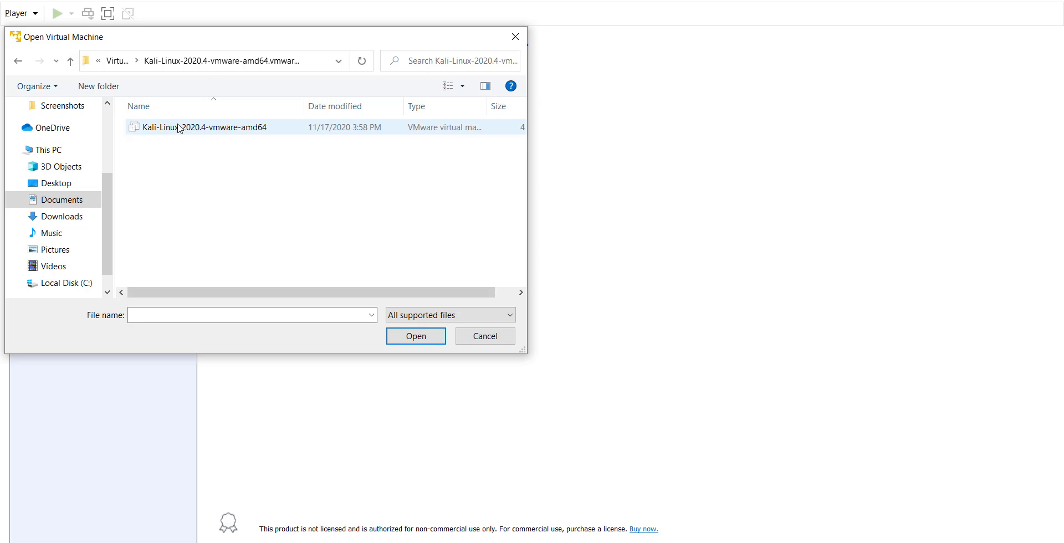
pyautogui.click(173, 129)
pyautogui.click(418, 334)
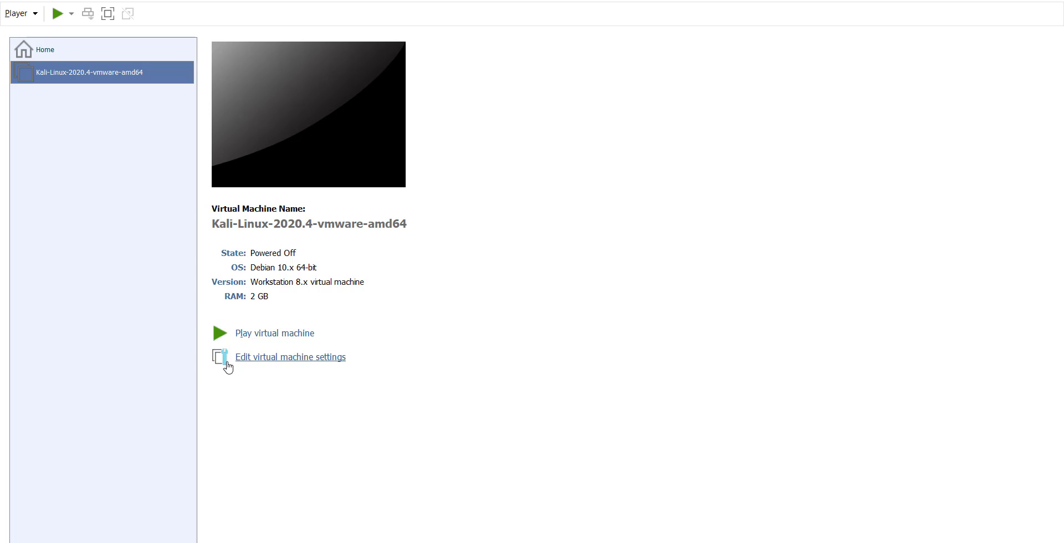
# Review the memory, processor and hard disk settings of the Kali virtual machine.
pyautogui.click(318, 360)
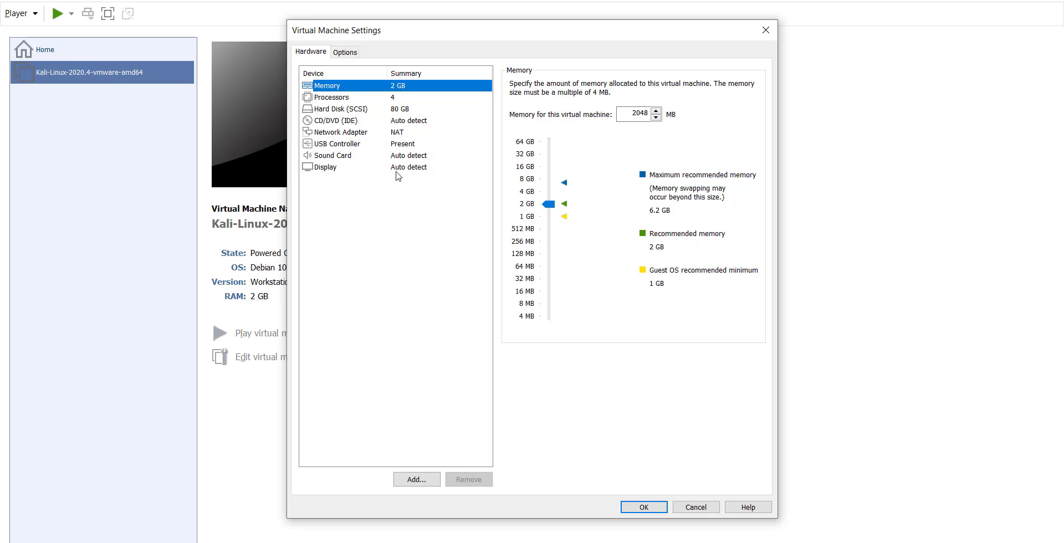
pyautogui.click(397, 100)
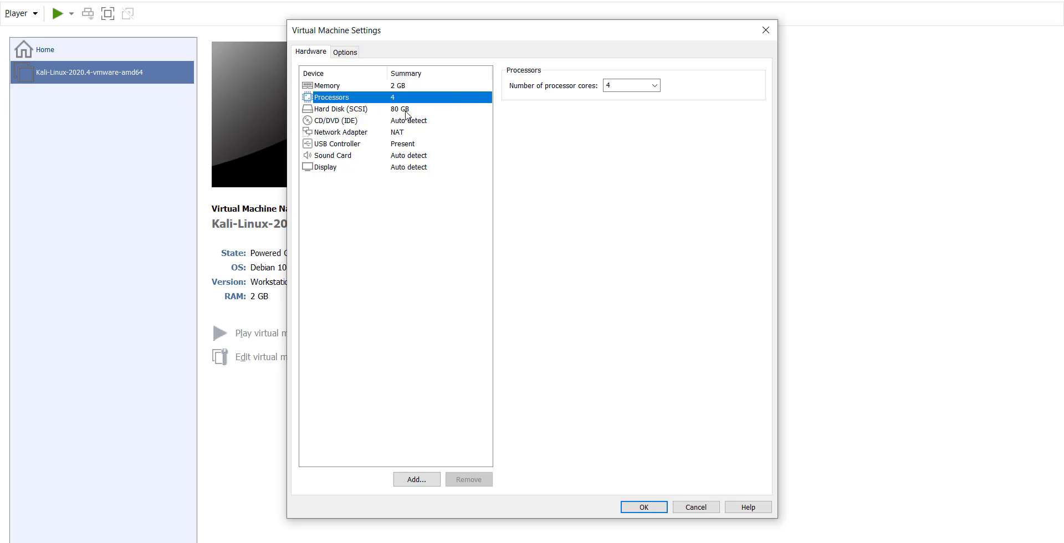
pyautogui.click(404, 110)
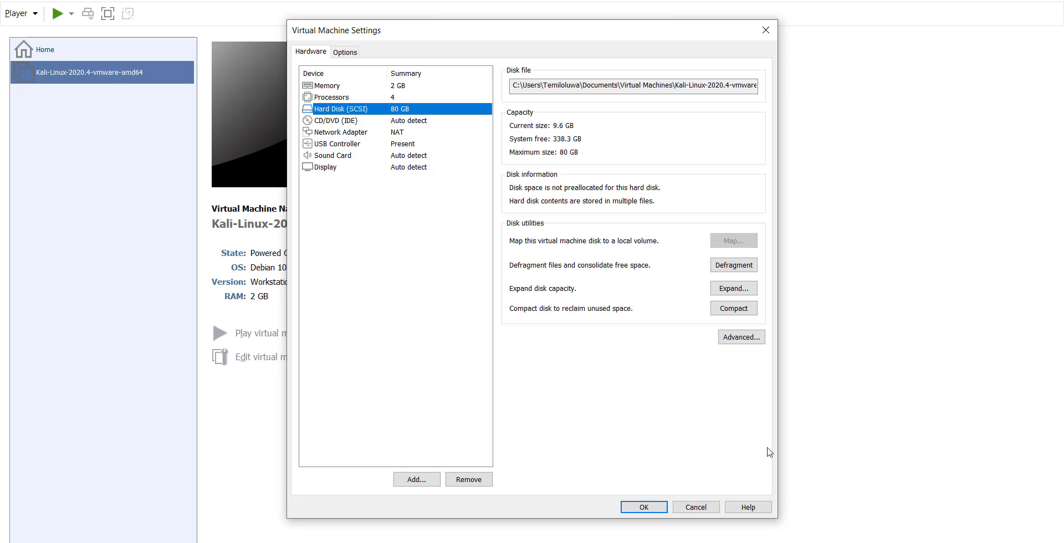
pyautogui.click(664, 507)
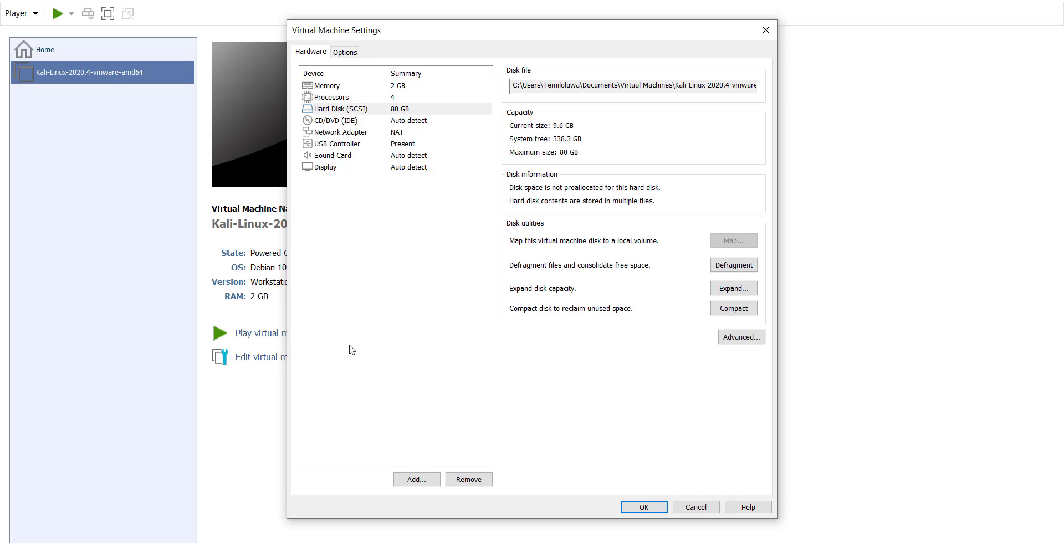
# Start the Kali virtual machine and declare it as copied.
pyautogui.click(295, 335)
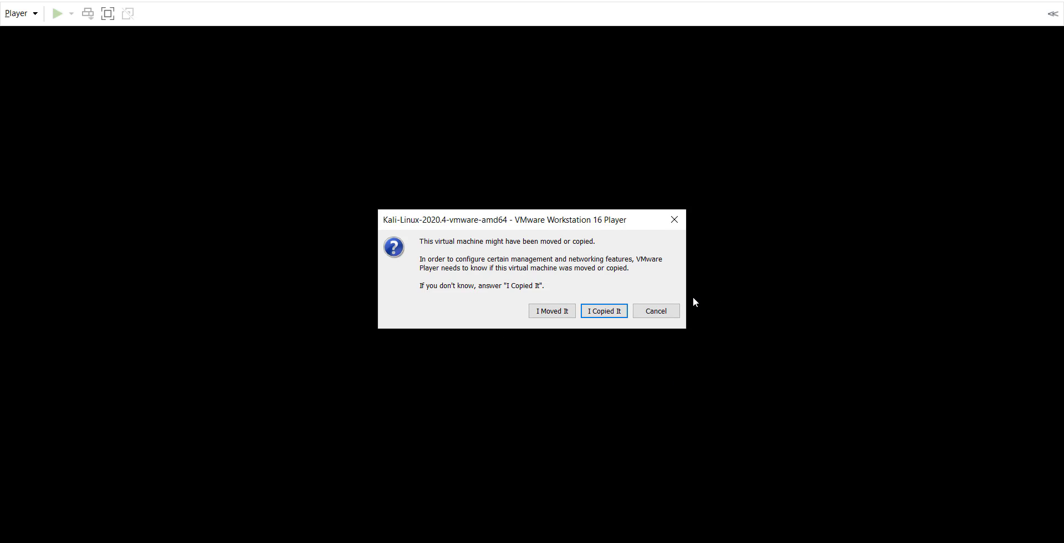
pyautogui.click(620, 313)
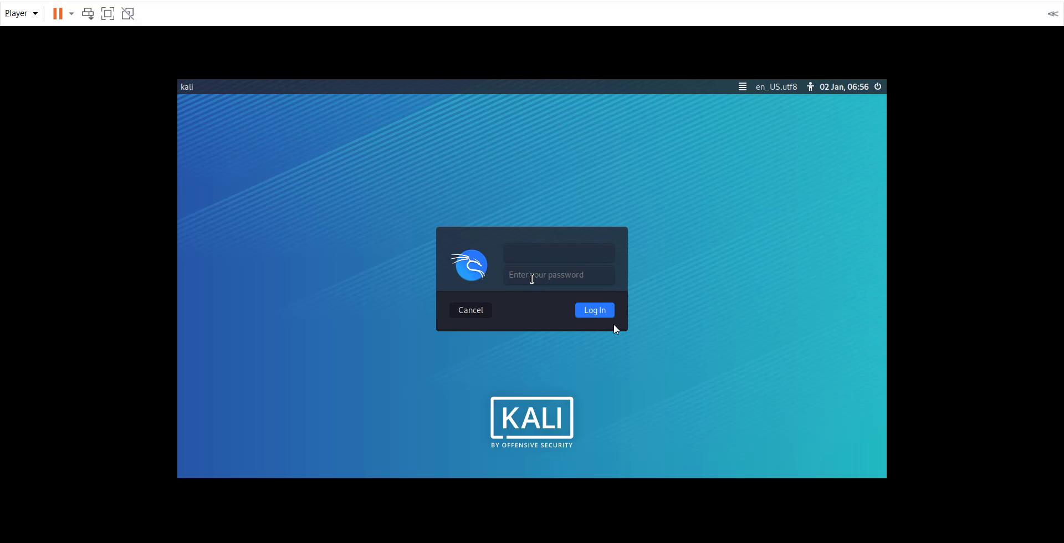
# Log in to Kali Linux with the username kali and the account password.
pyautogui.click(577, 263)
pyautogui.write('k')
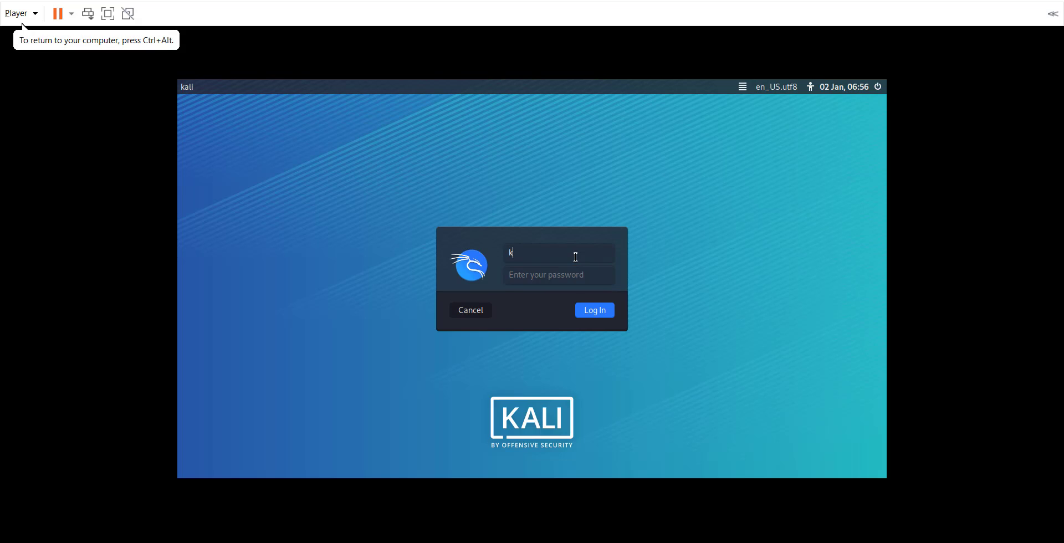
pyautogui.write('ali')
pyautogui.click(570, 279)
pyautogui.write('kali')
pyautogui.click(600, 317)
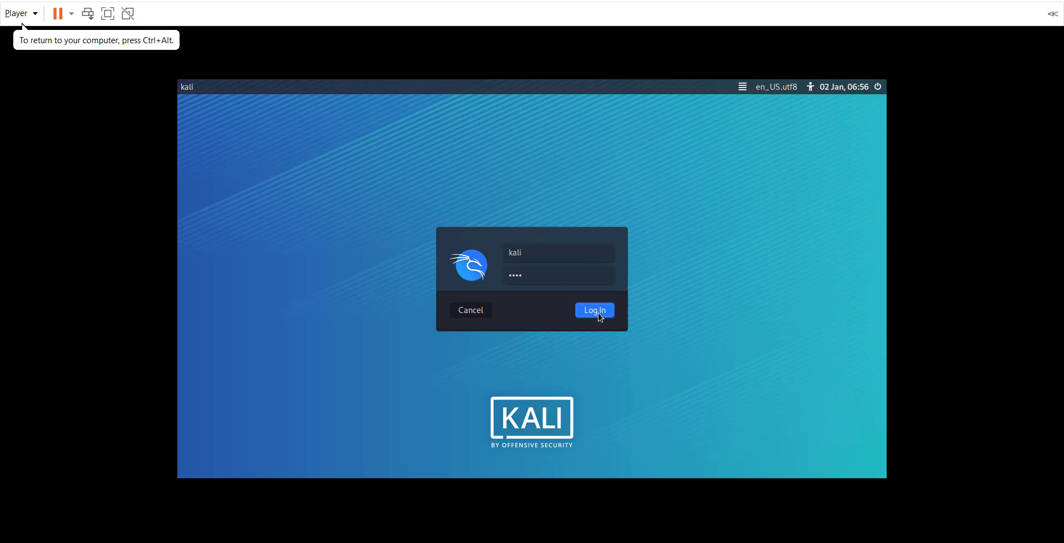